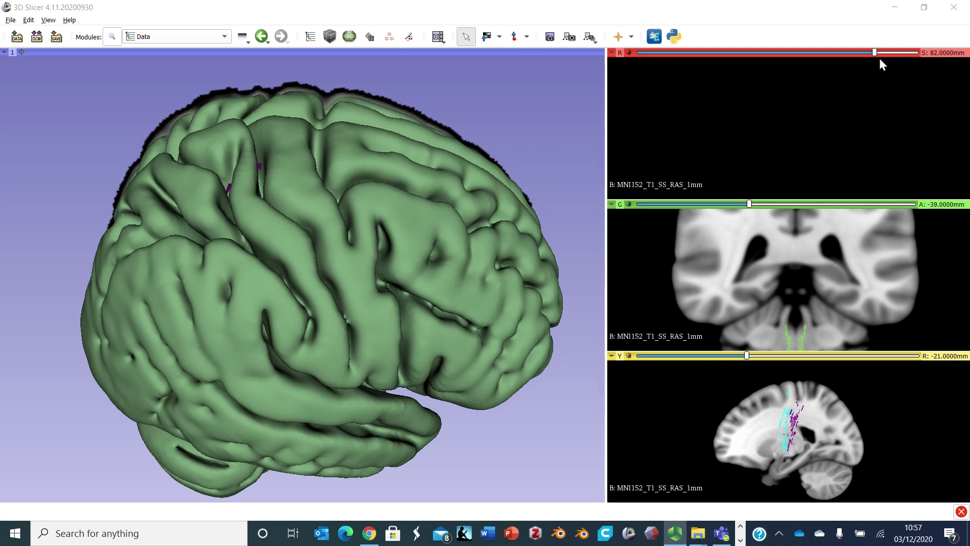
Lower the axial slice to S 57 mm and examine the cortical ends of the purple and cyan tracts from several angles
drag(874, 51, 837, 56)
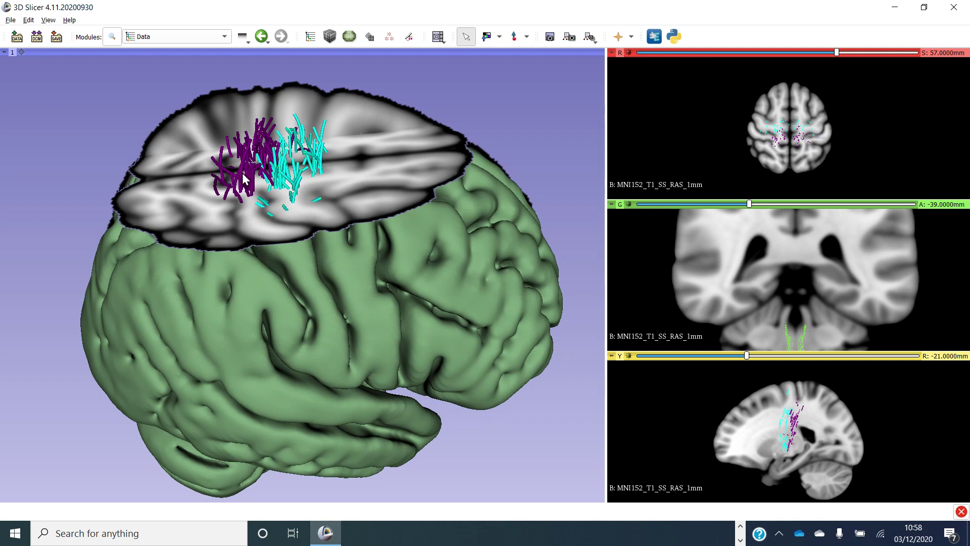
mouse_move(302, 301)
mouse_down()
mouse_move(319, 307)
mouse_move(295, 303)
mouse_move(293, 329)
mouse_move(293, 310)
mouse_up()
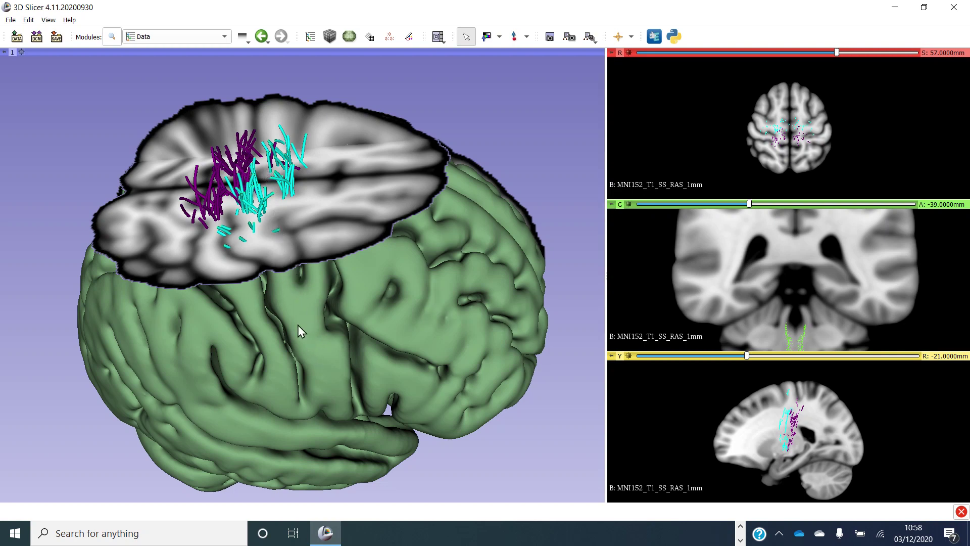
drag(237, 340, 239, 276)
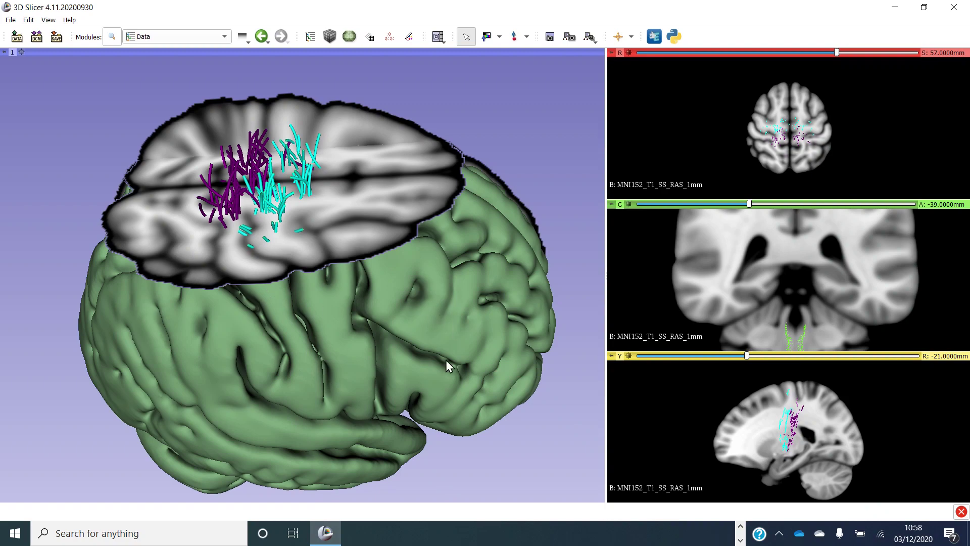
drag(454, 379, 135, 265)
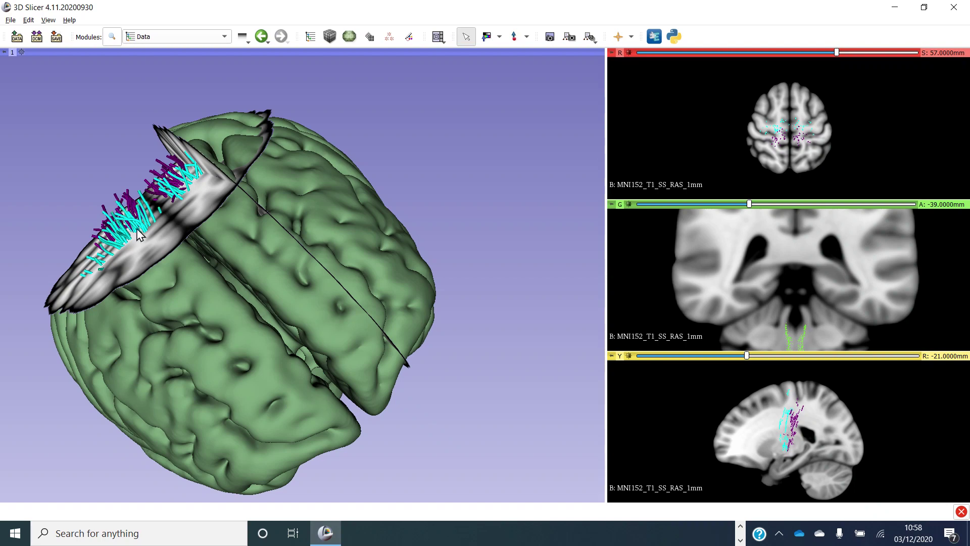
drag(139, 371, 321, 263)
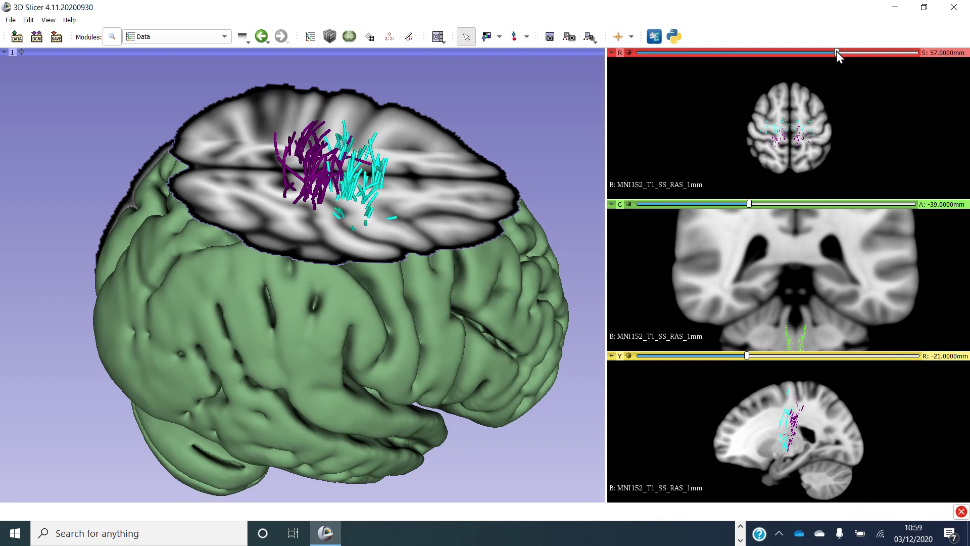
Lower the axial slice in stages through S 11 mm and 1 mm to -35 mm, following the tracts down to the brainstem
drag(836, 52, 766, 43)
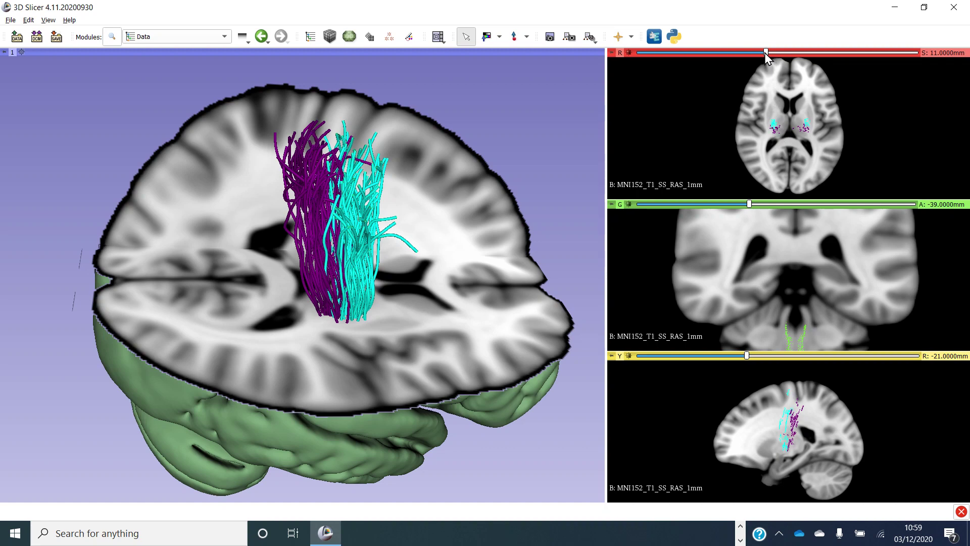
drag(766, 52, 750, 53)
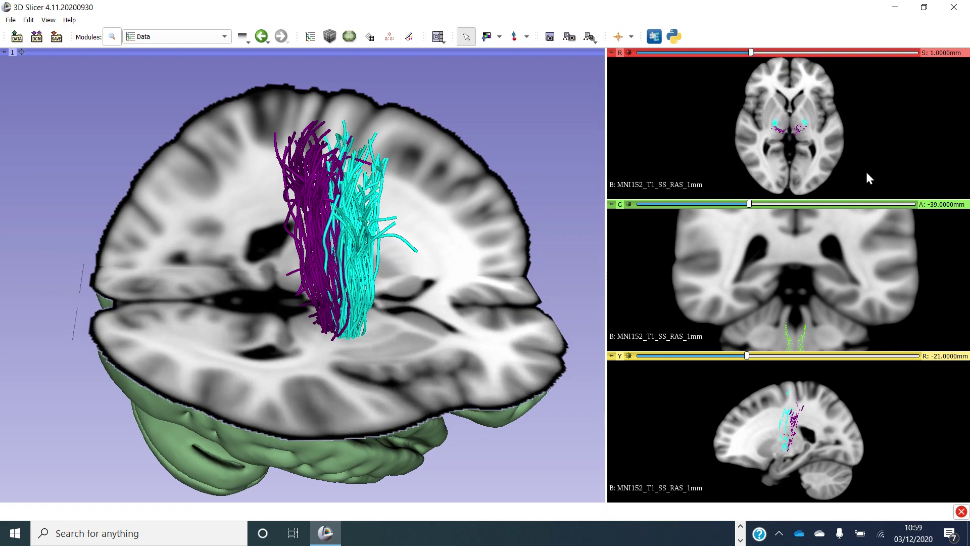
scroll(305, 388, up, 5)
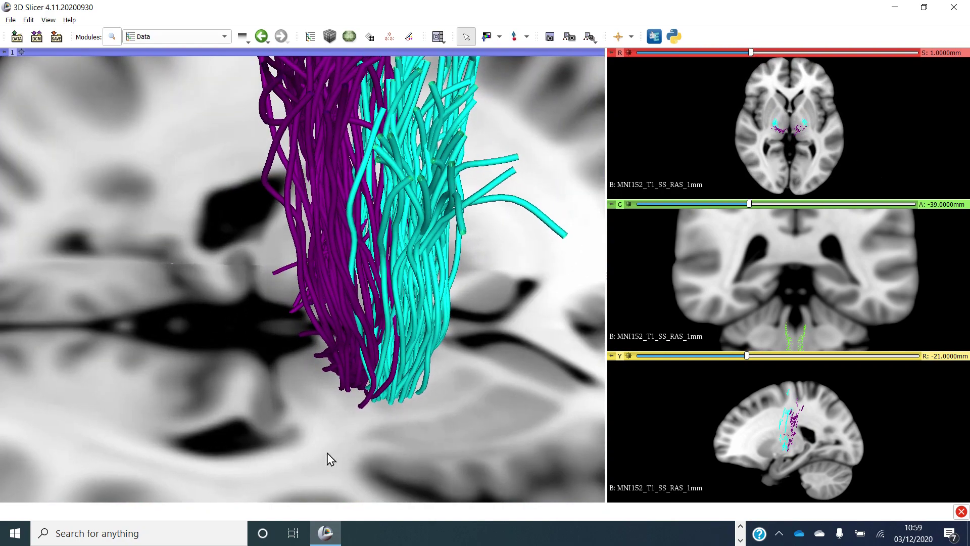
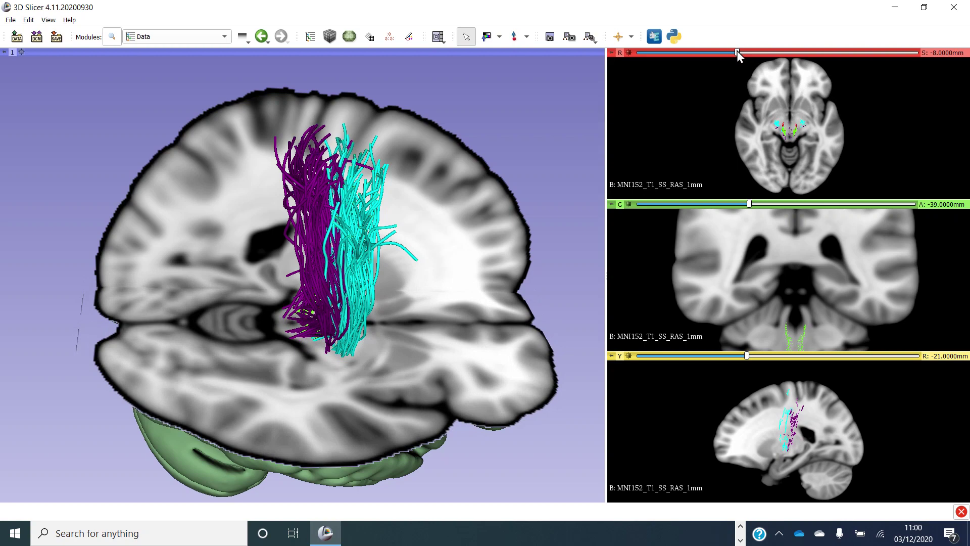
drag(737, 50, 696, 48)
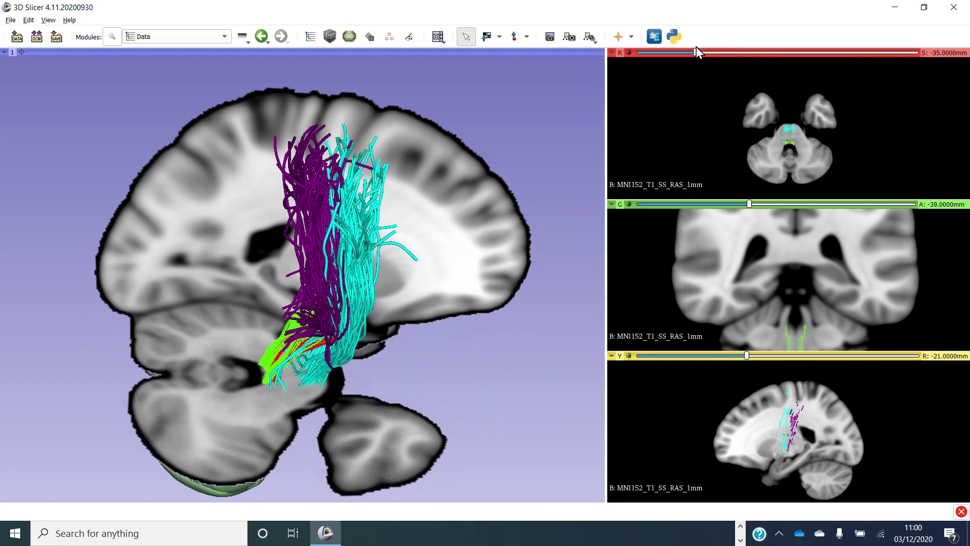
Examine the green and red brainstem tracts up close, from behind and in front, where they meet the purple fibres
drag(116, 442, 270, 393)
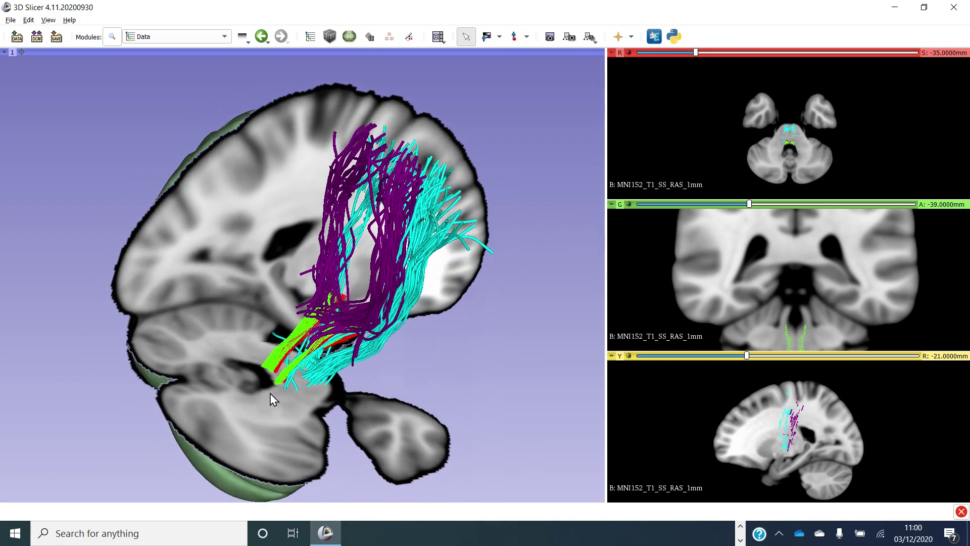
drag(490, 252, 331, 362)
scroll(331, 361, up, 5)
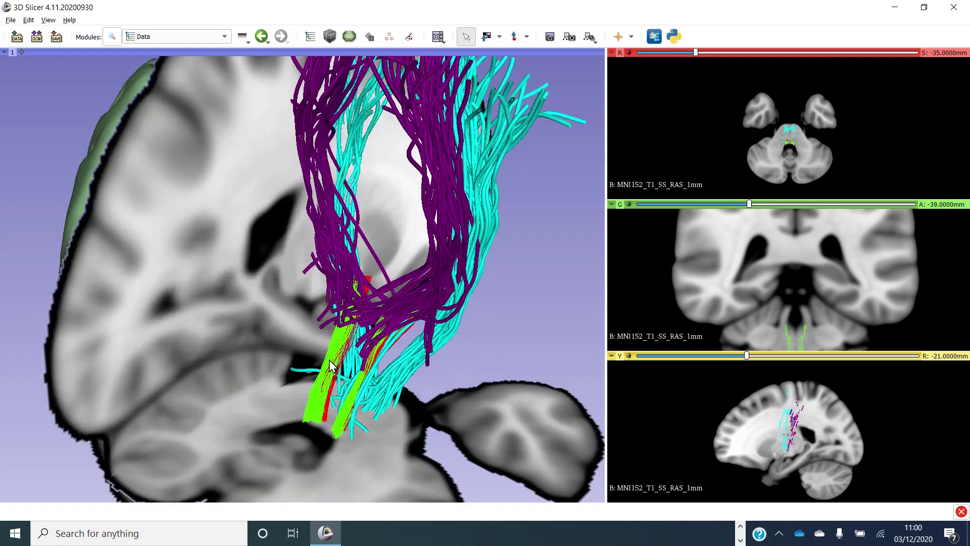
drag(339, 488, 328, 484)
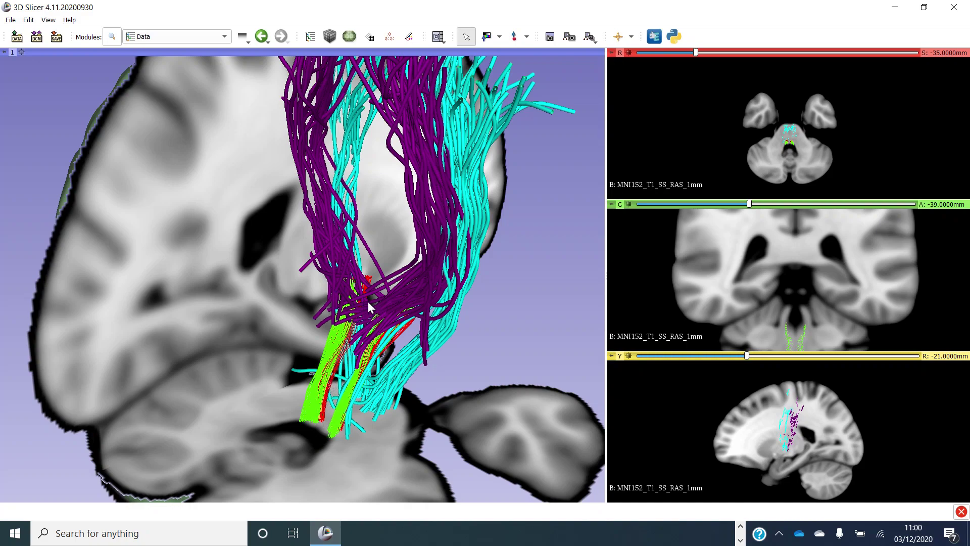
drag(429, 410, 265, 306)
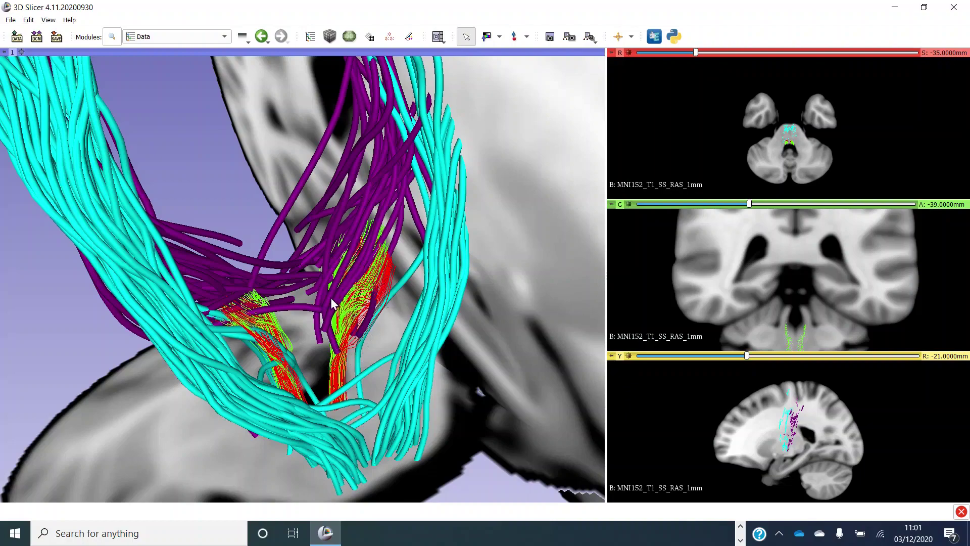
drag(305, 354, 376, 435)
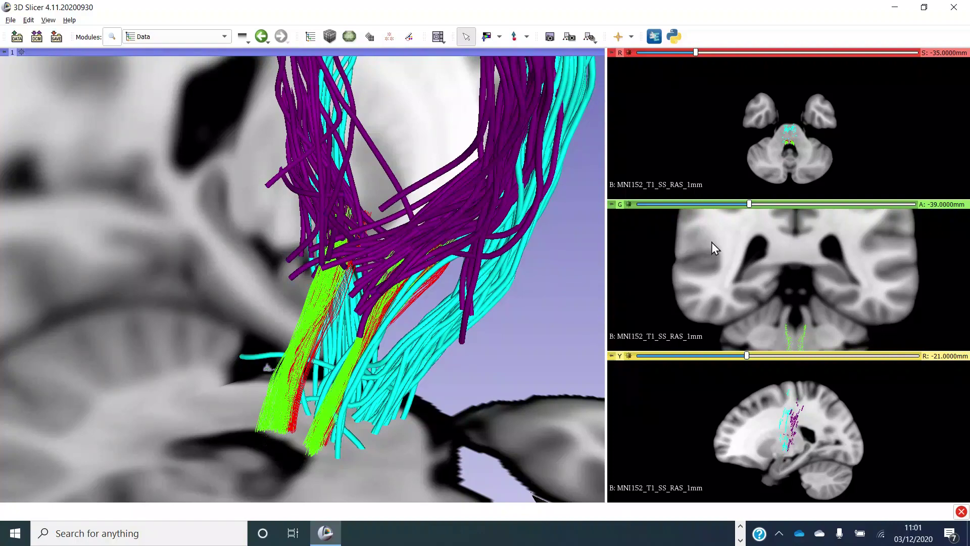
drag(566, 319, 497, 347)
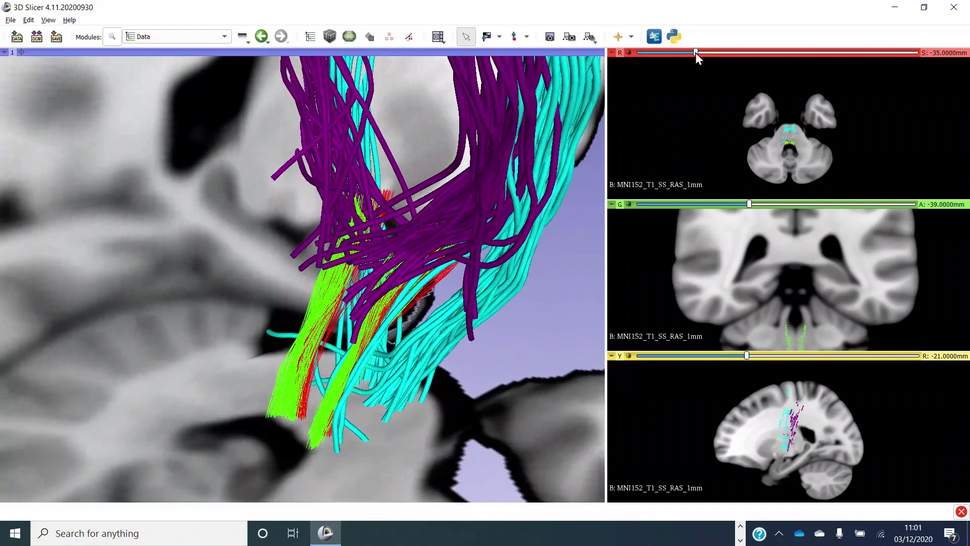
Raise the axial slice to S -16 mm and inspect the tract cross-sections in the midbrain on the axial view
drag(696, 53, 724, 57)
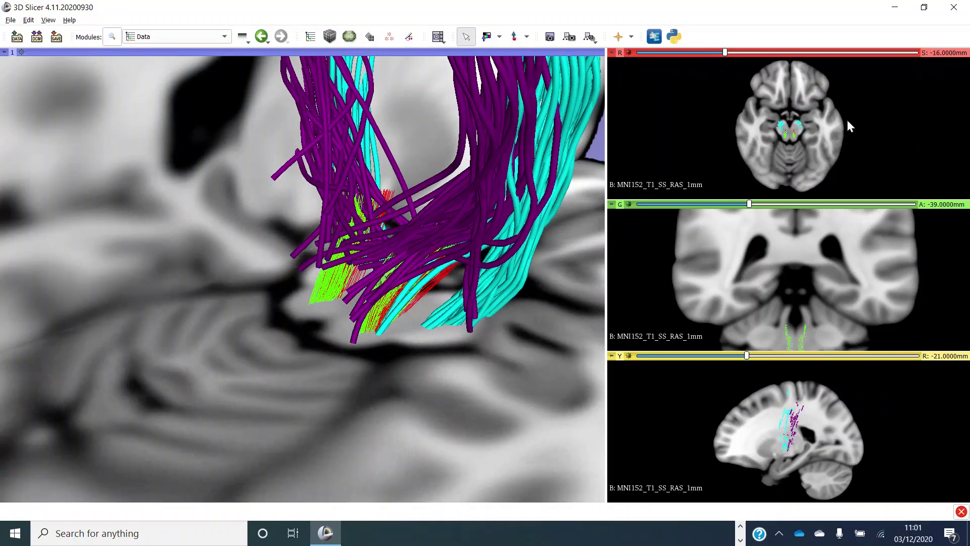
right_drag(815, 150, 778, 158)
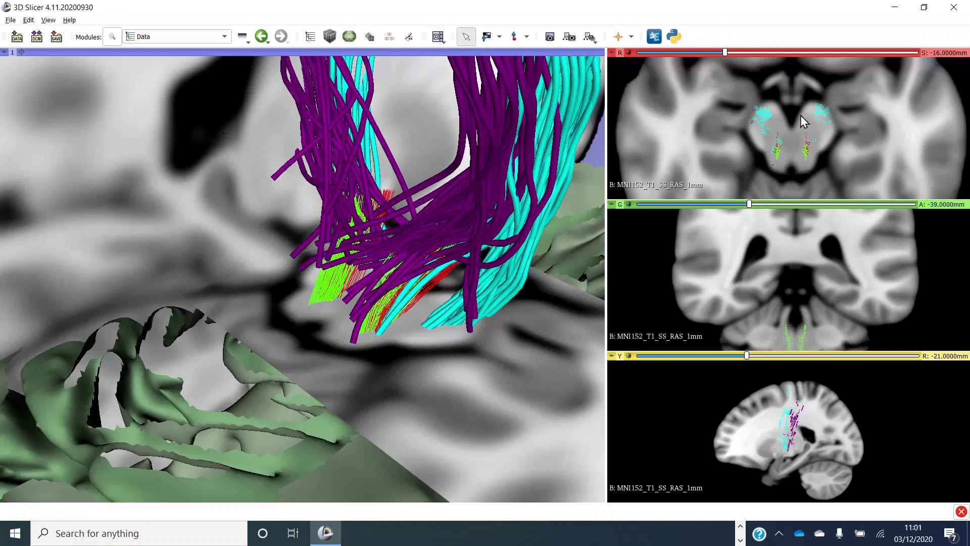
right_drag(800, 116, 809, 4)
right_drag(814, 129, 813, 123)
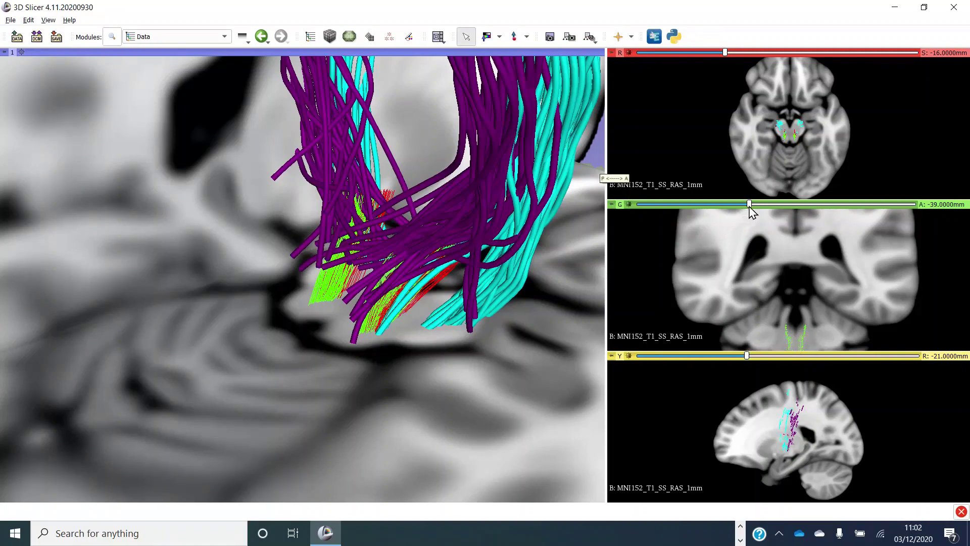
Step the coronal slice back and forth from A -31 mm to -15 mm, tracing the tracts between the brainstem and cerebral hemispheres
drag(750, 205, 760, 206)
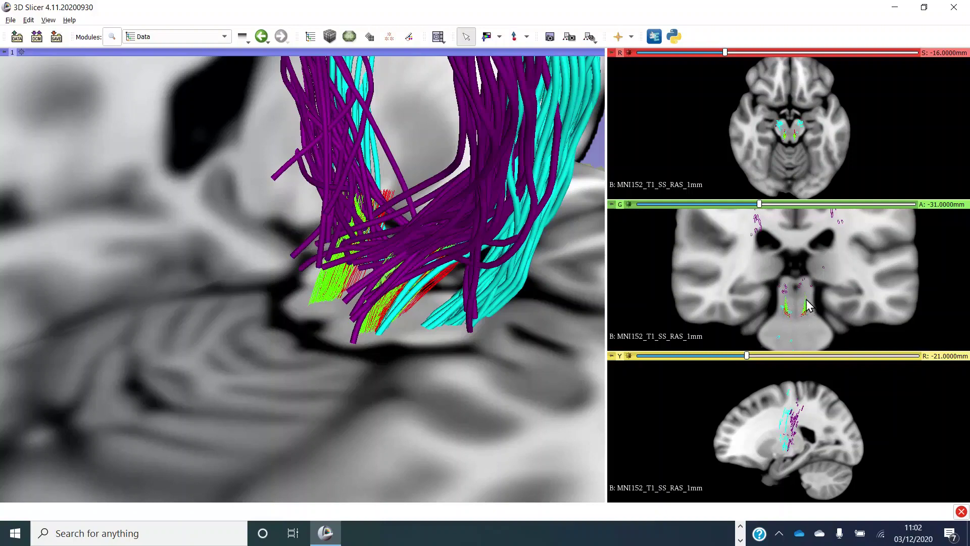
drag(761, 205, 774, 209)
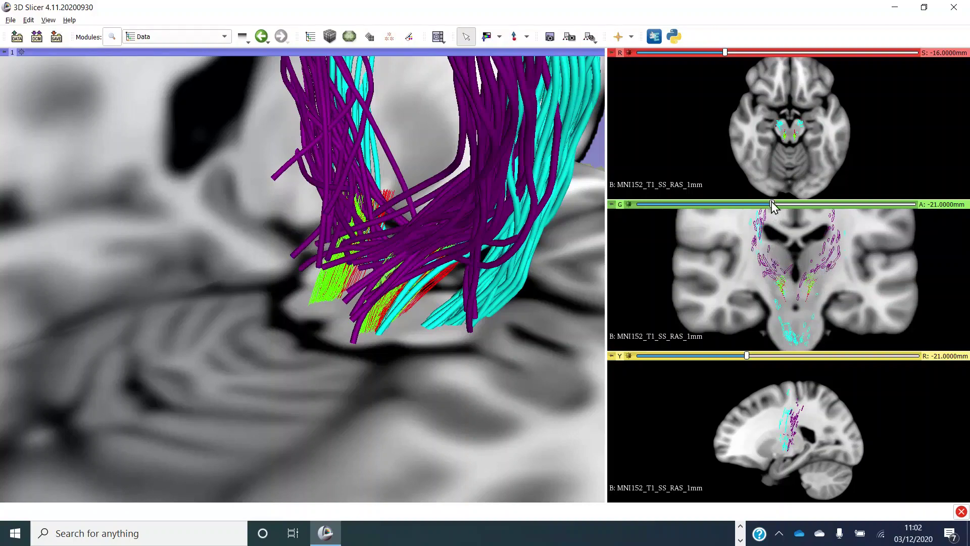
scroll(775, 208, up, 2)
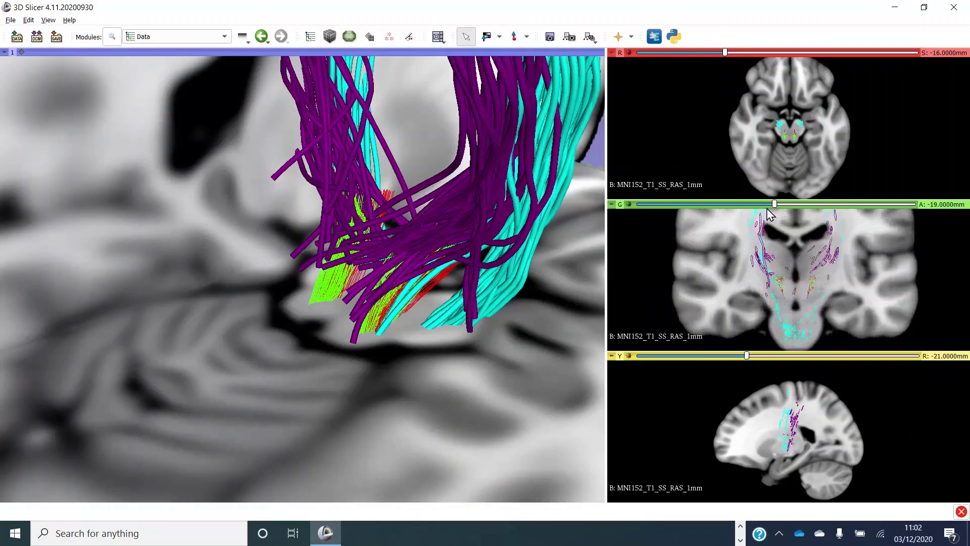
scroll(768, 210, down, 3)
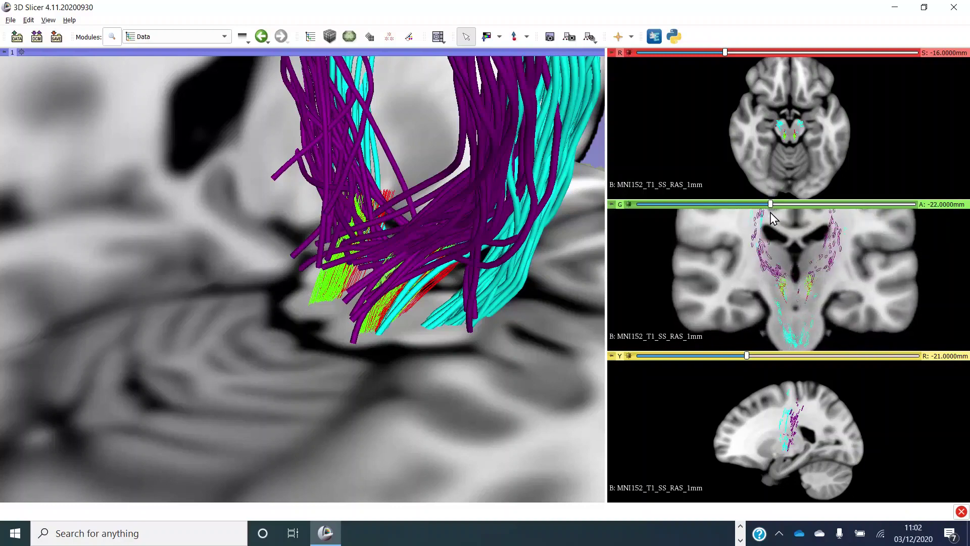
scroll(772, 218, down, 1)
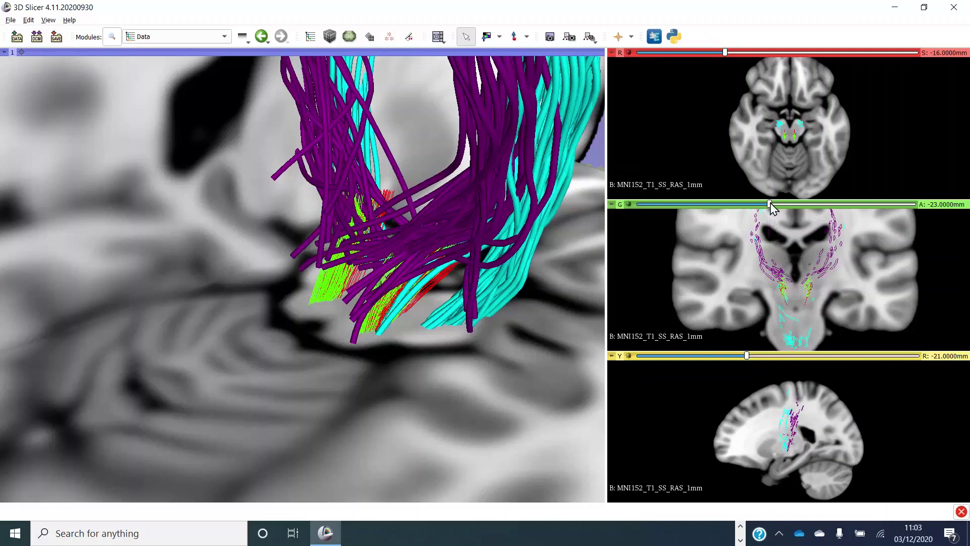
drag(771, 202, 781, 210)
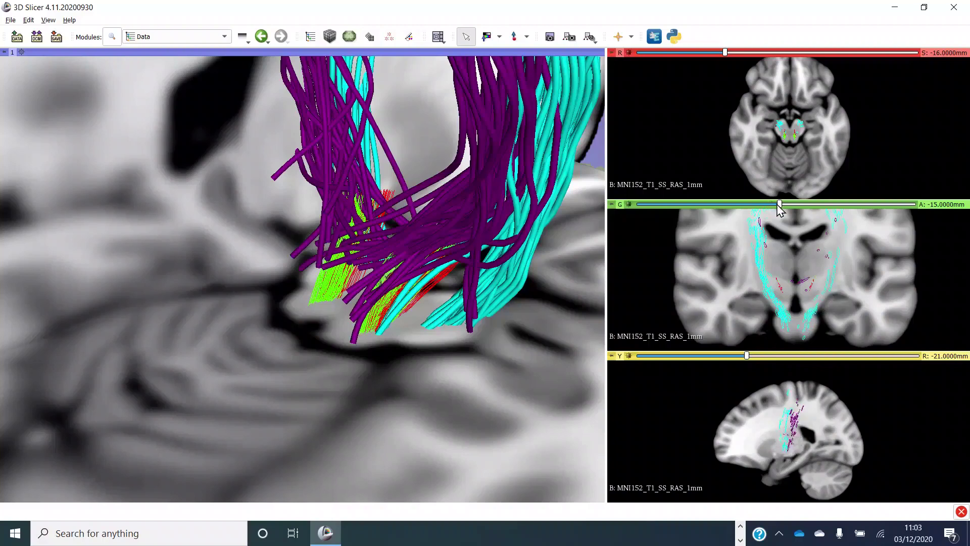
drag(780, 207, 778, 207)
Raise the axial slice to S 7 mm and position a Segment Editor sphere brush at the lower end of the purple tract
scroll(509, 400, down, 8)
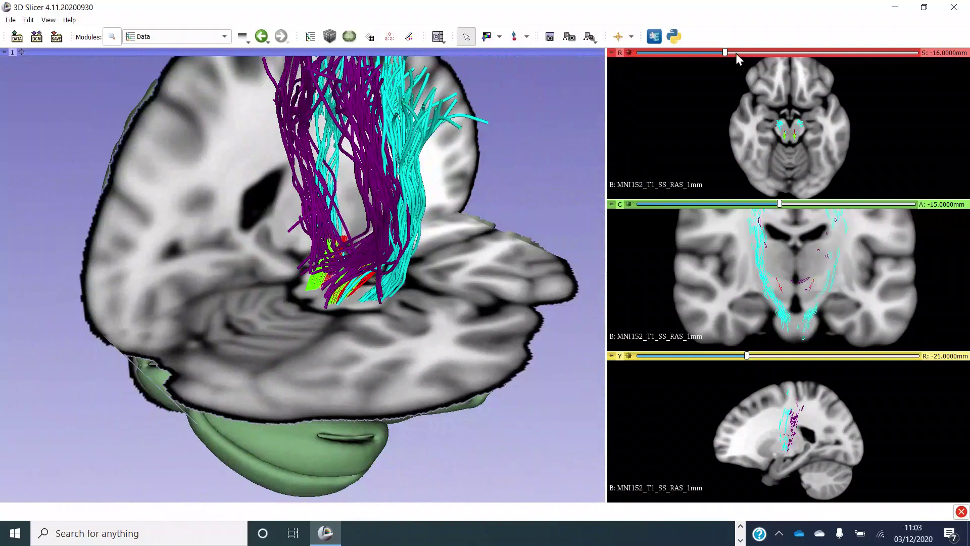
drag(726, 53, 764, 66)
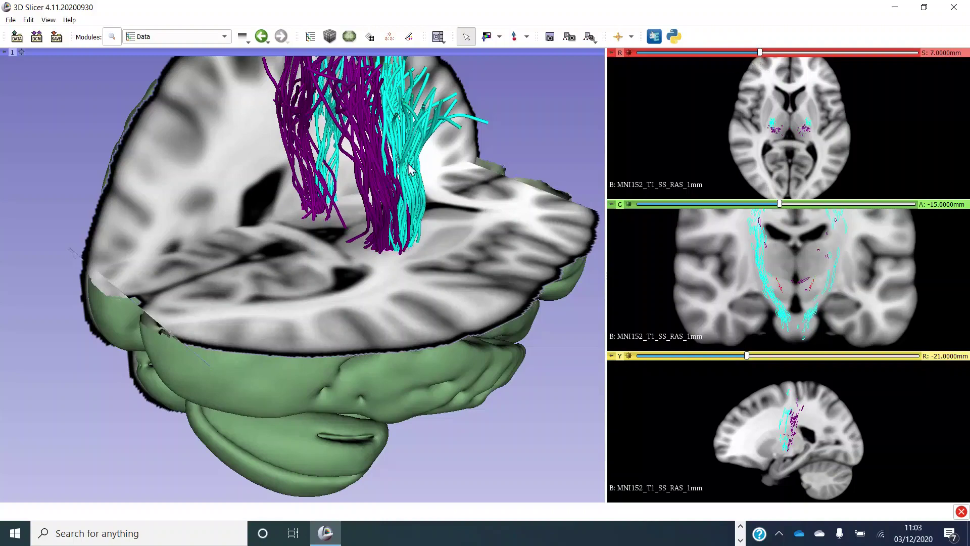
click(388, 38)
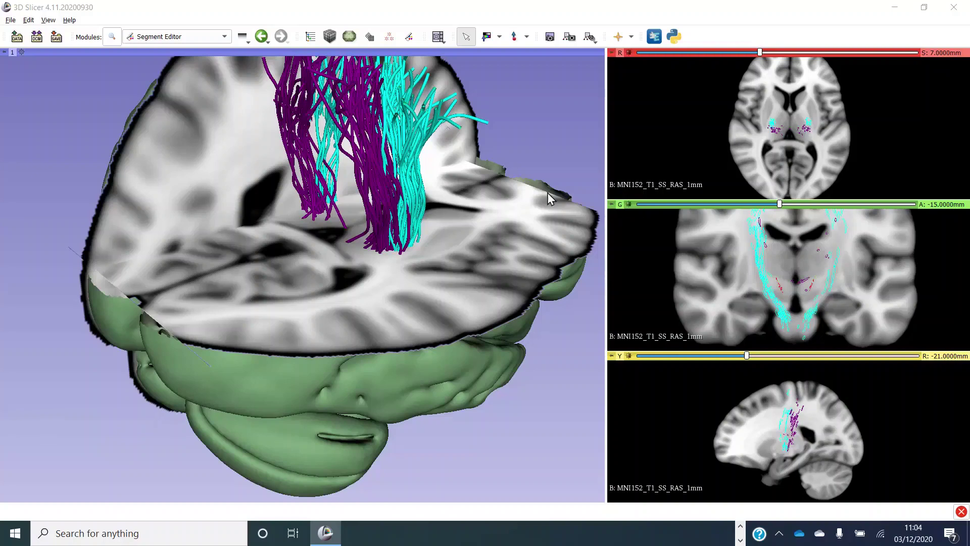
scroll(434, 248, up, 10)
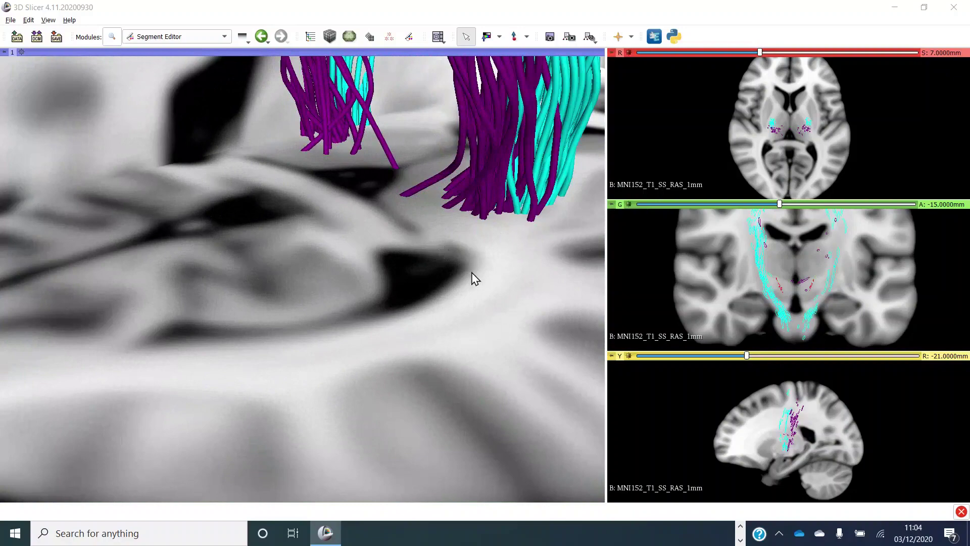
drag(475, 277, 399, 410)
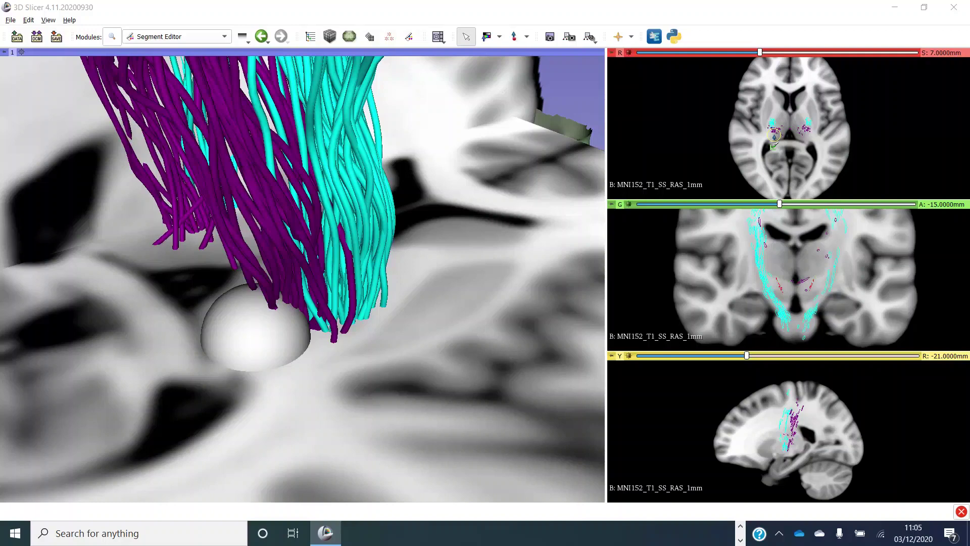
drag(774, 135, 772, 130)
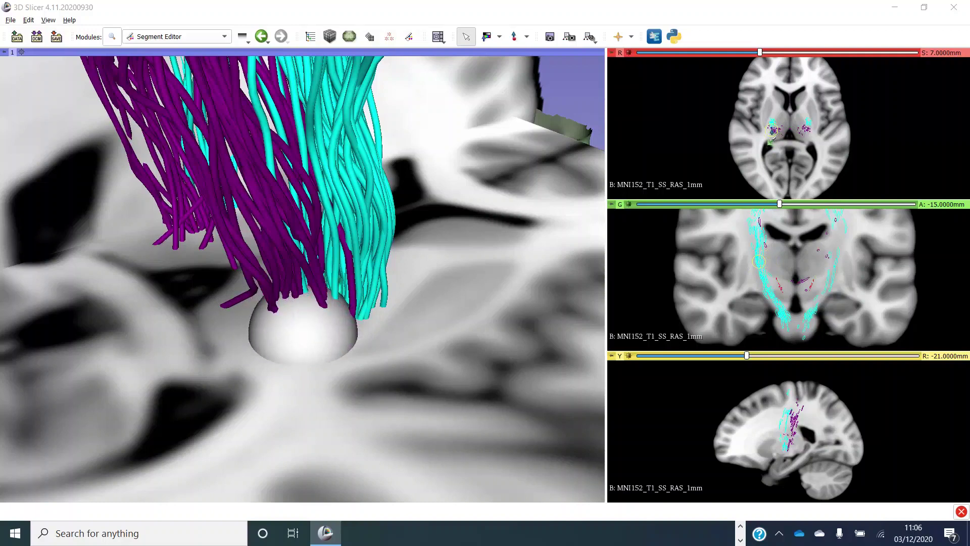